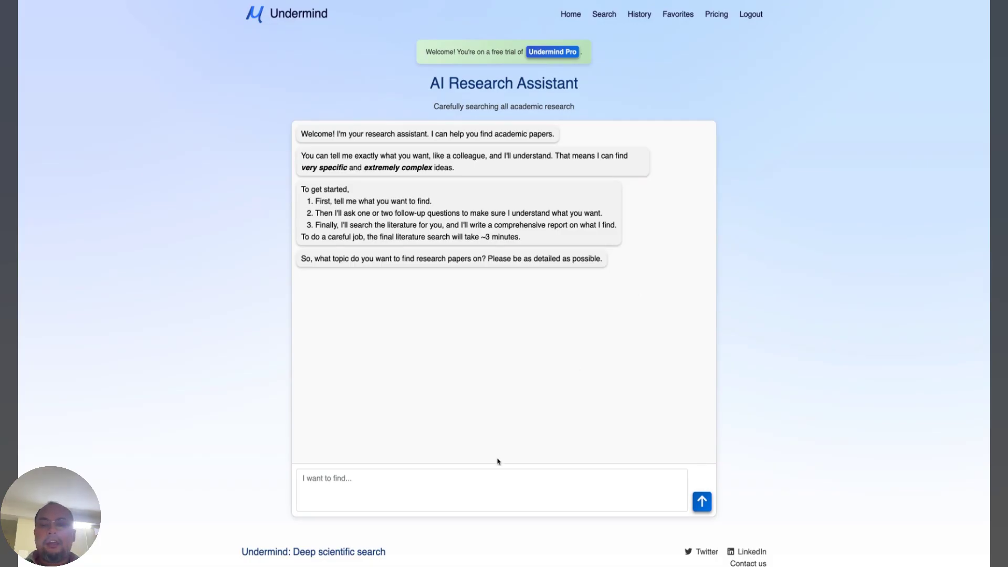
Send the query 'information about aigv and its impact on animation' to the research assistant.
click(461, 487)
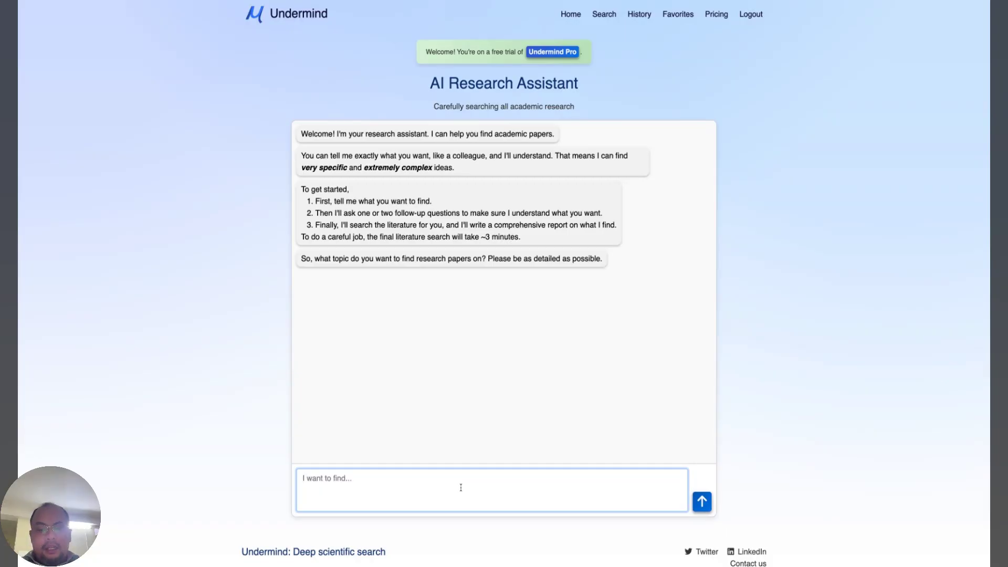
text(information about)
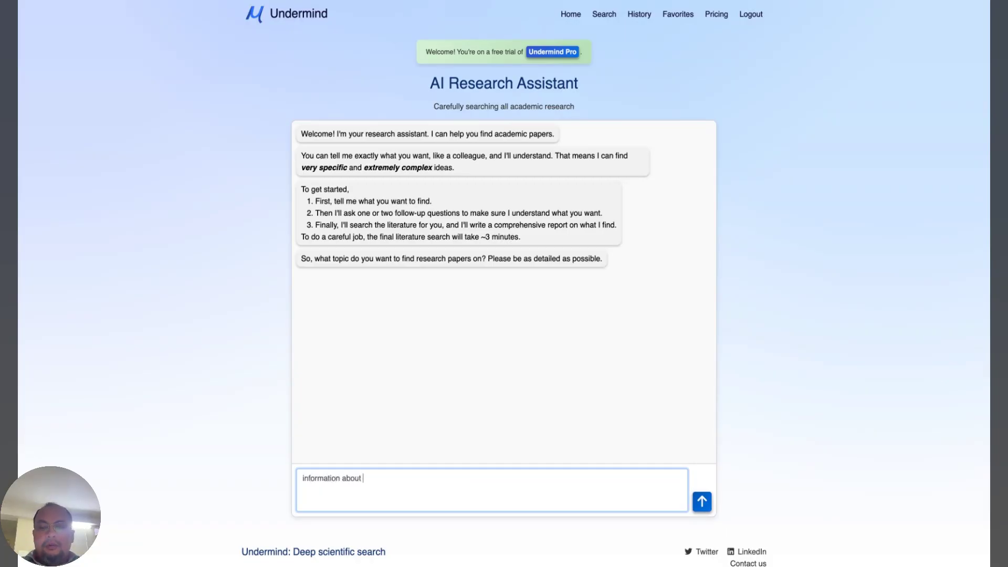
text( ai)
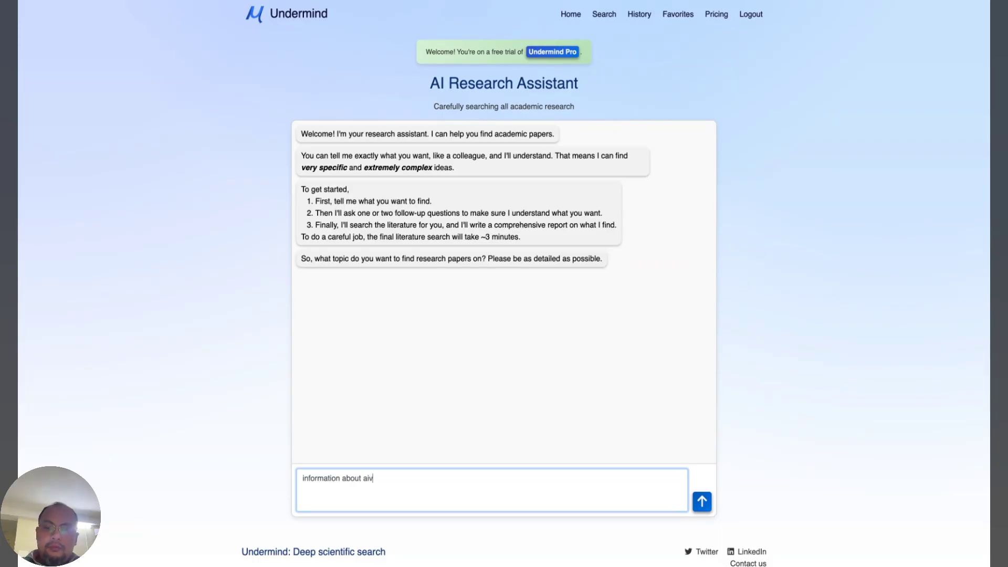
text(vg)
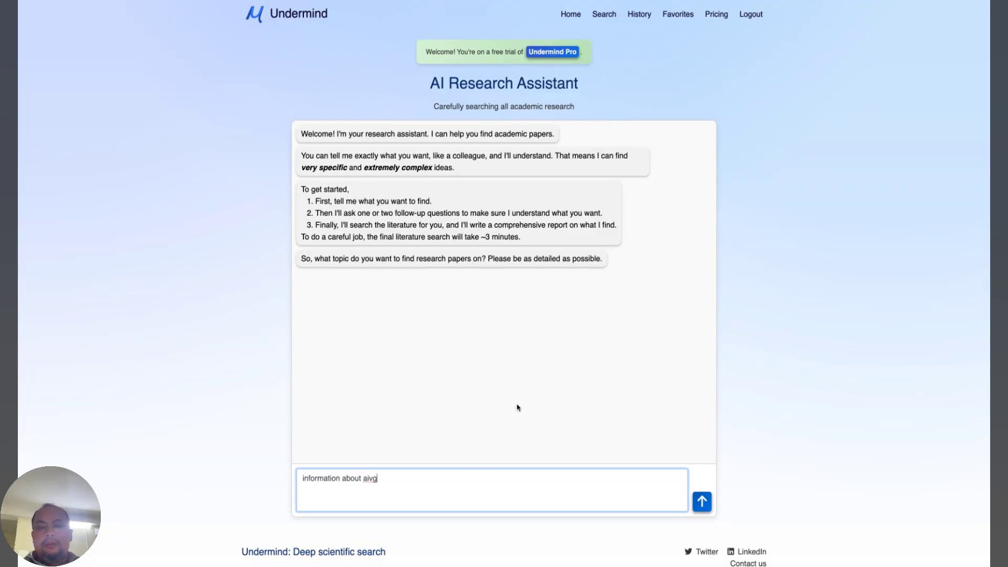
key(BackSpace)
key(BackSpace)
text(gv and its impact on animation)
click(707, 499)
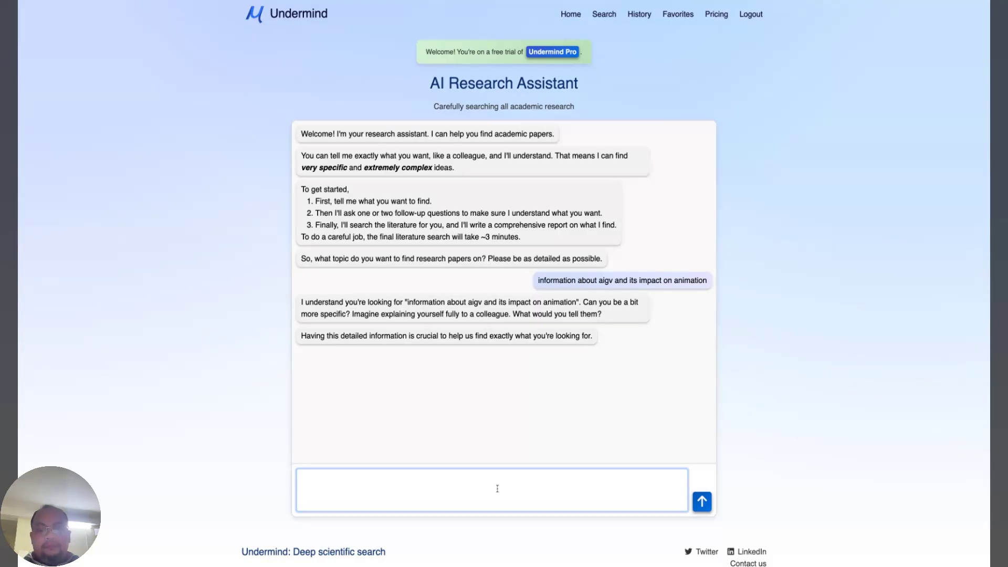
Reply that the research covers AIGV's impact on the animation industry, world cases, limitations and strengths.
text(i want to do a )
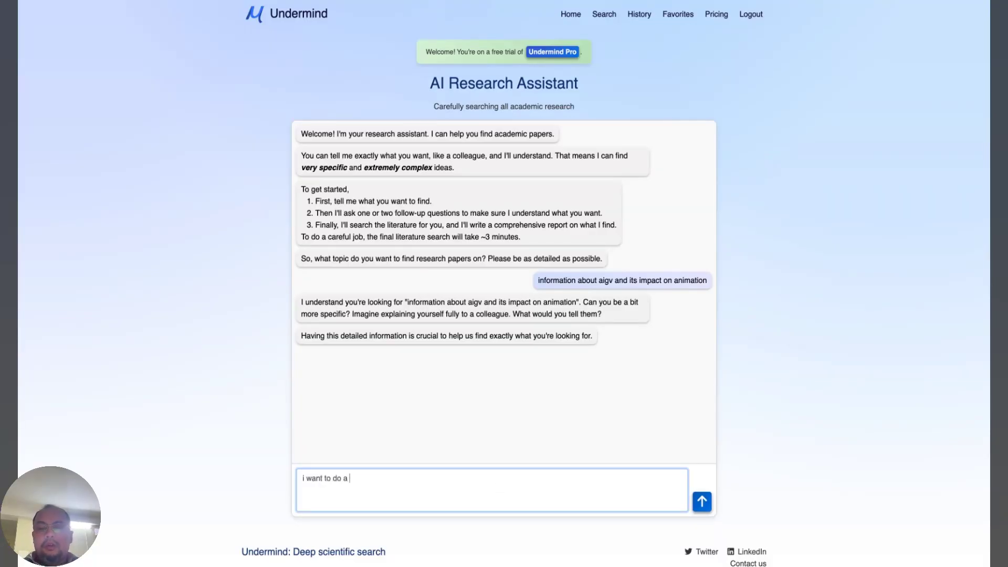
text(reasearch no)
key(BackSpace)
key(BackSpace)
text(on h)
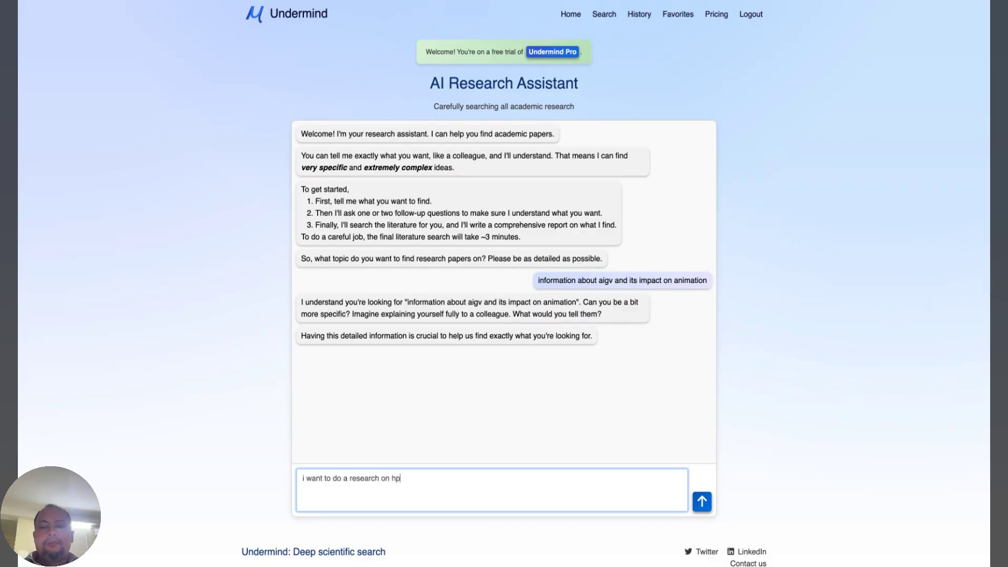
text(ow )
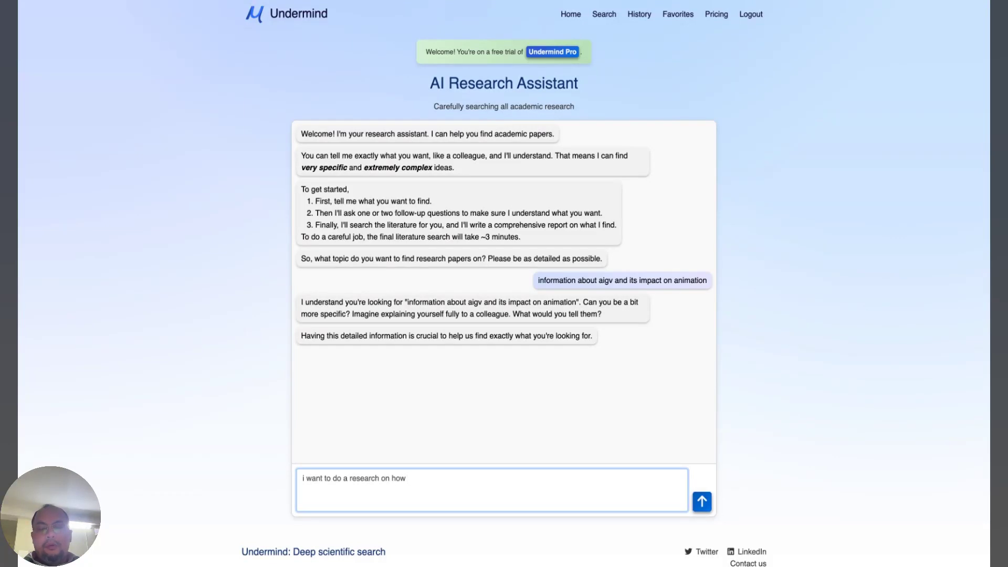
text(this aigv will impact the)
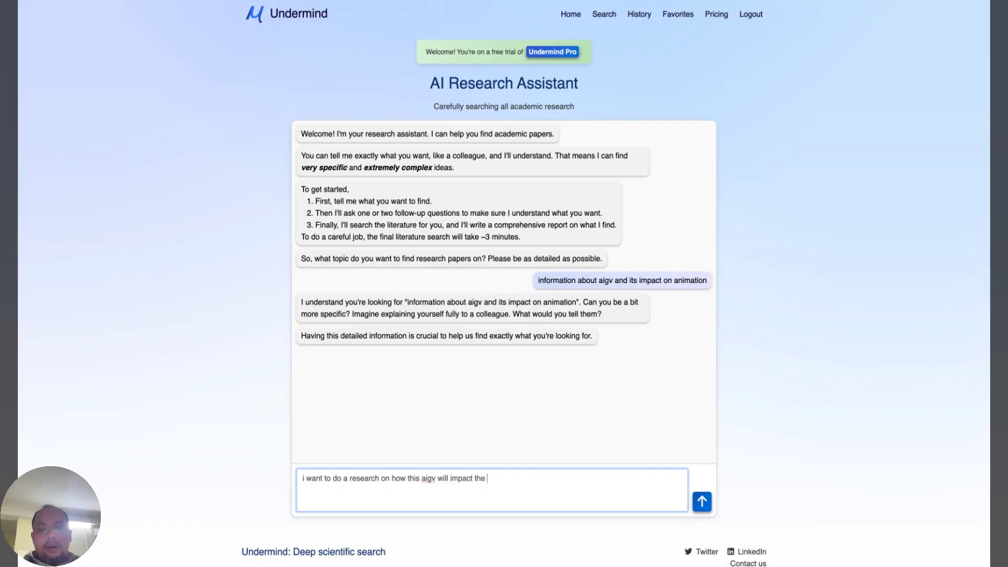
text( animation indu)
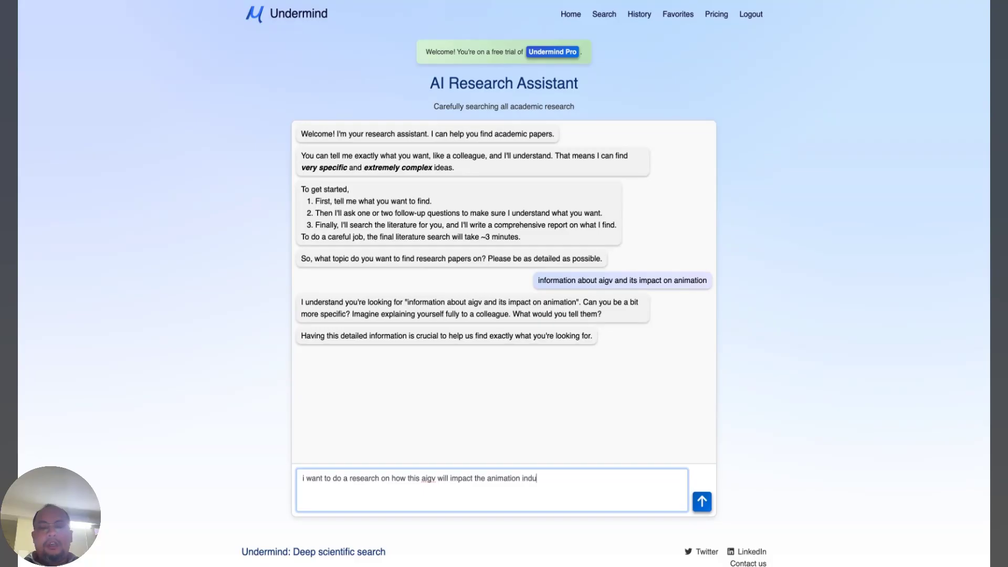
text(stry, world case)
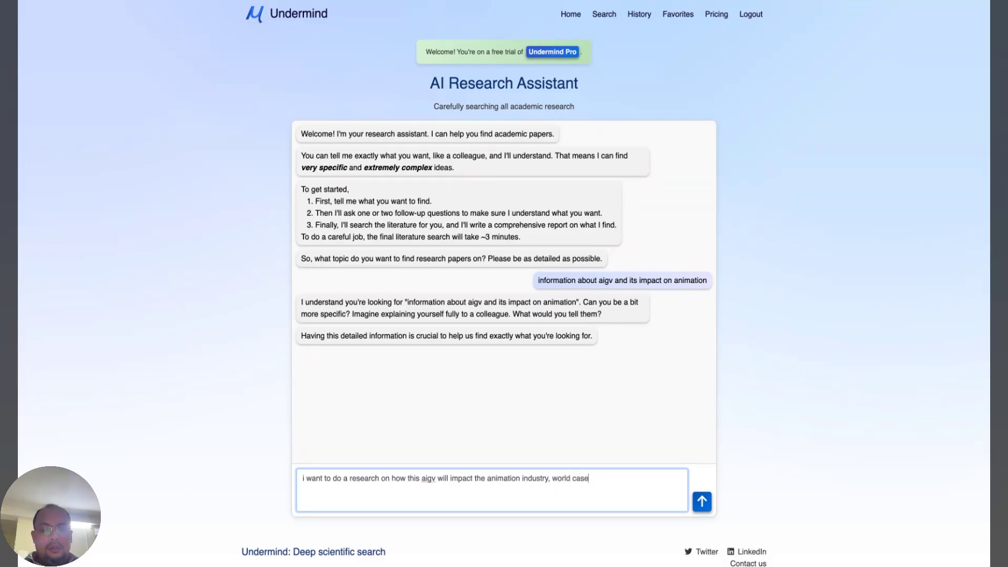
text(, limitation and strengths)
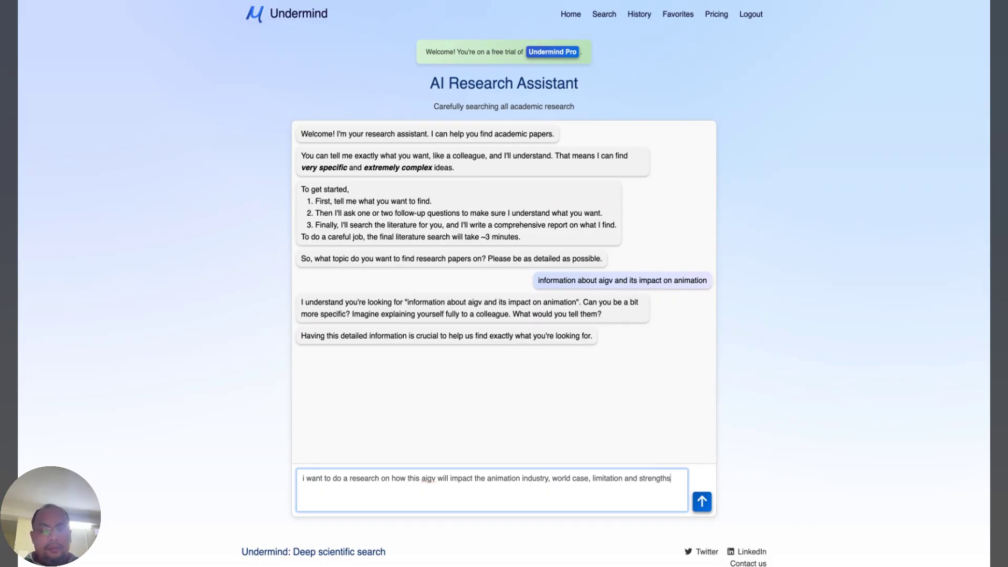
click(703, 502)
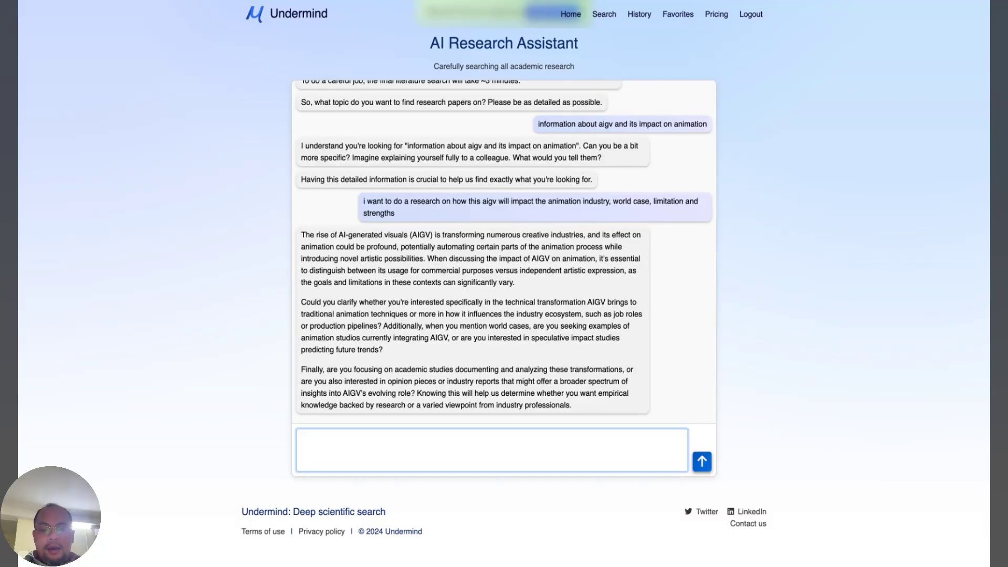
Request a comparison of traditional, digital and AIGV animation, then launch the deep search with the revised criteria.
text(can we make comparison between the)
key(BackSpace)
key(BackSpace)
key(BackSpace)
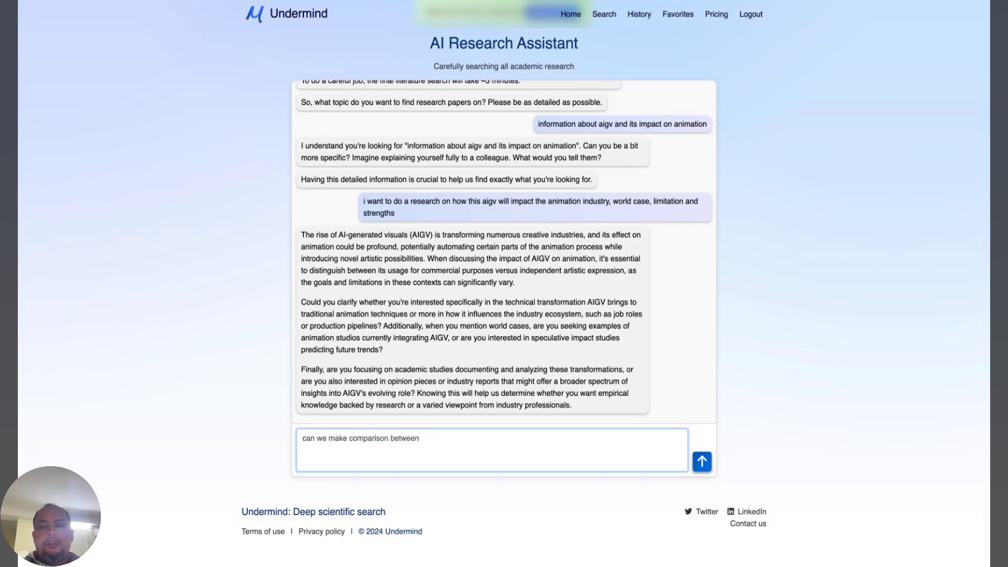
text(traditional a)
text(nimation,)
text( digital aniamtoo)
key(BackSpace)
key(BackSpace)
key(BackSpace)
key(BackSpace)
key(BackSpace)
text(matoon)
key(BackSpace)
key(BackSpace)
key(BackSpace)
key(BackSpace)
text(ion a)
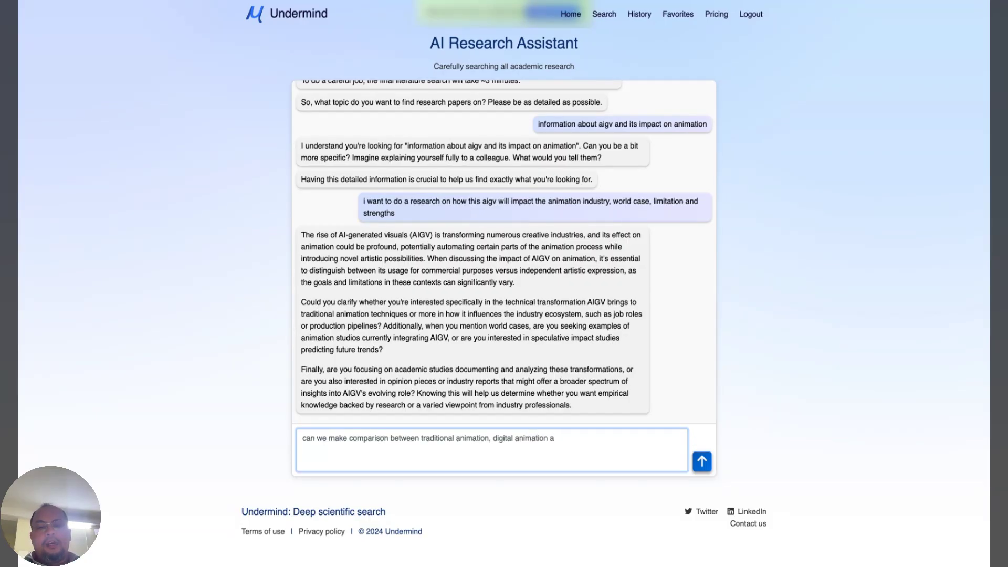
text(nd ai )
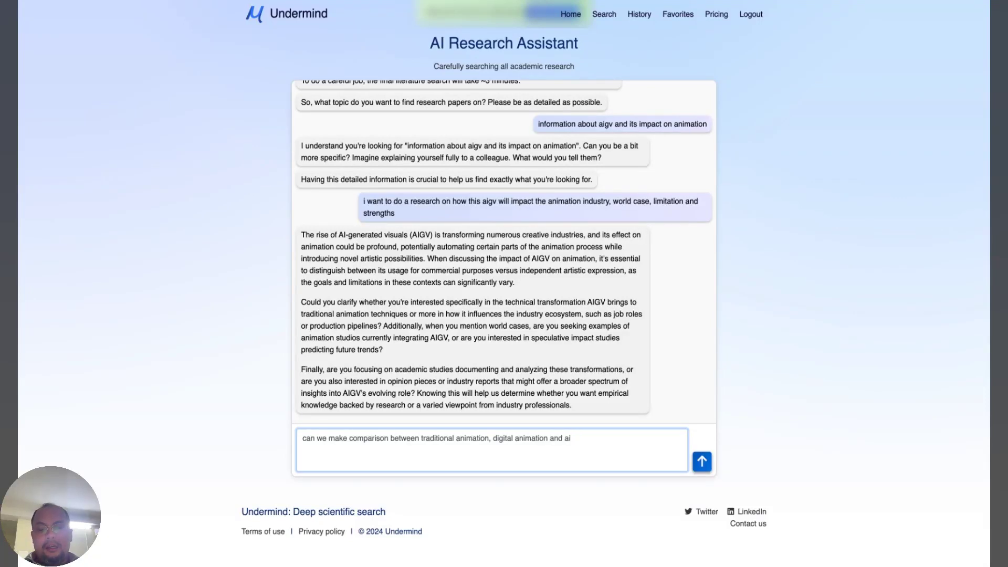
text(gen)
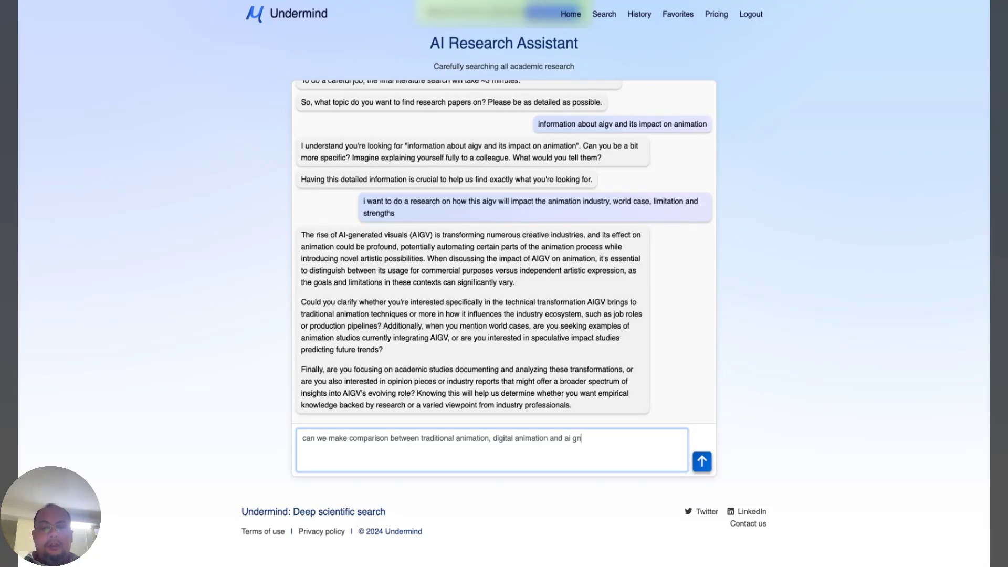
key(BackSpace)
key(BackSpace)
key(BackSpace)
key(BackSpace)
text(gv animation)
key(Return)
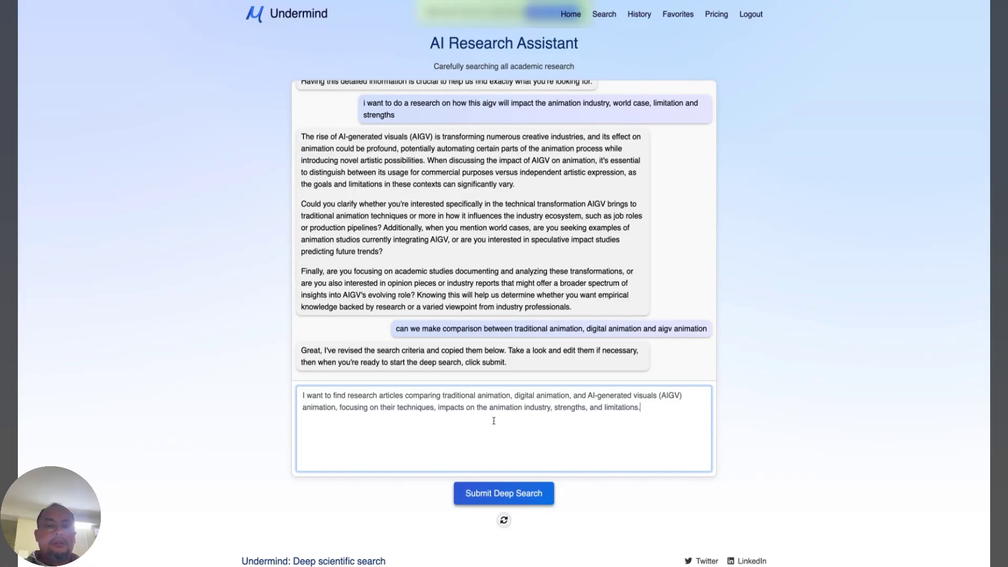
click(512, 476)
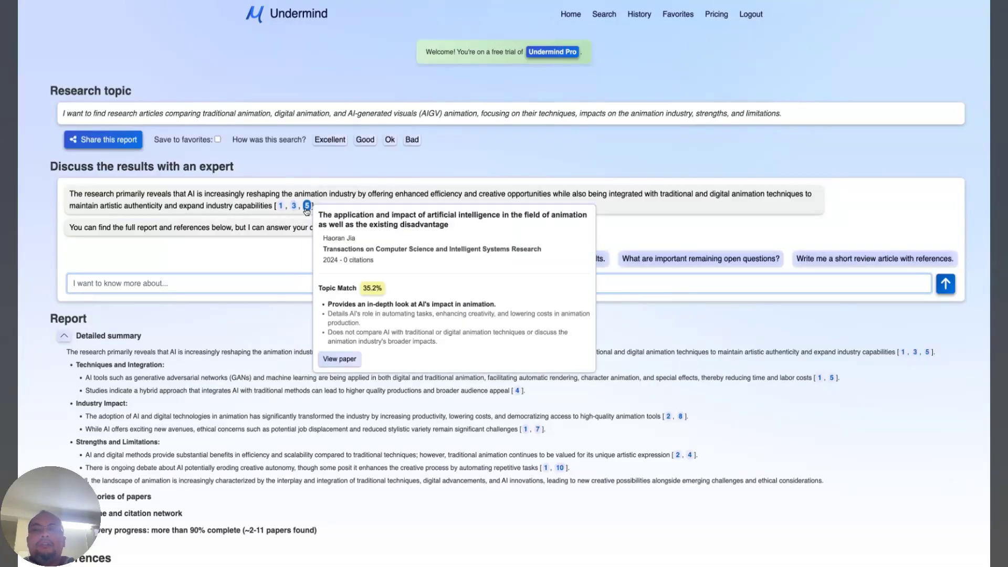
click(534, 240)
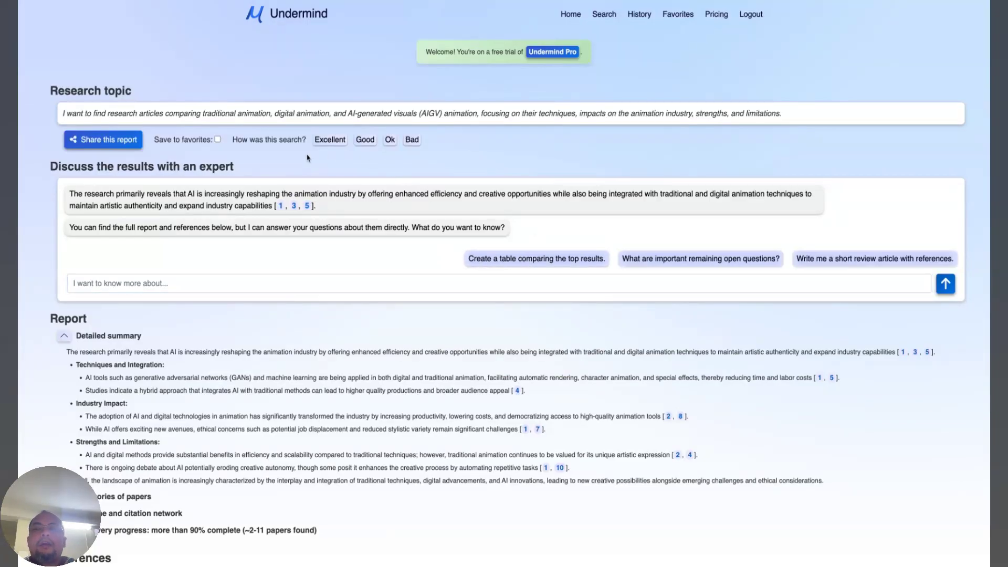
scroll(307, 158, down, 1)
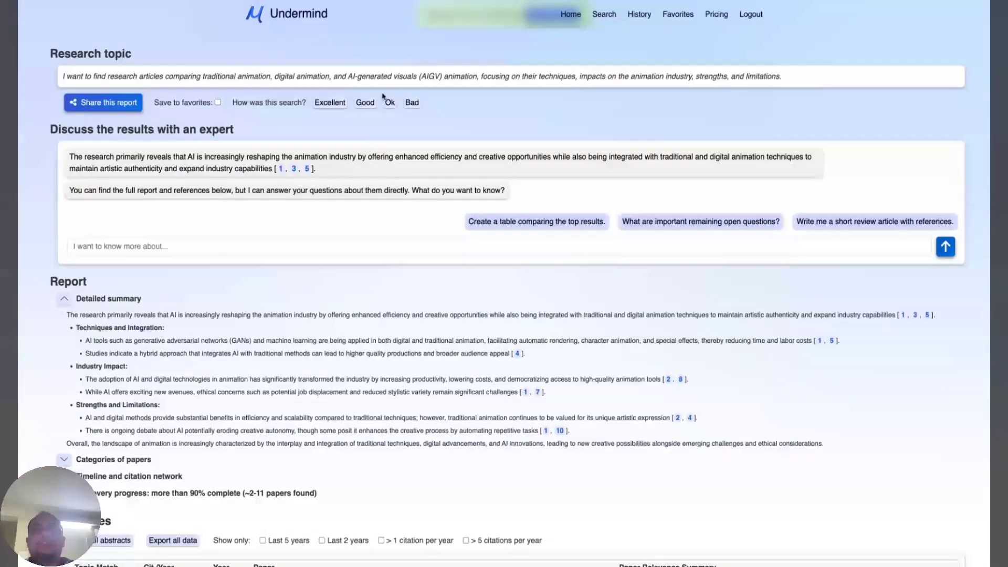
scroll(395, 148, down, 5)
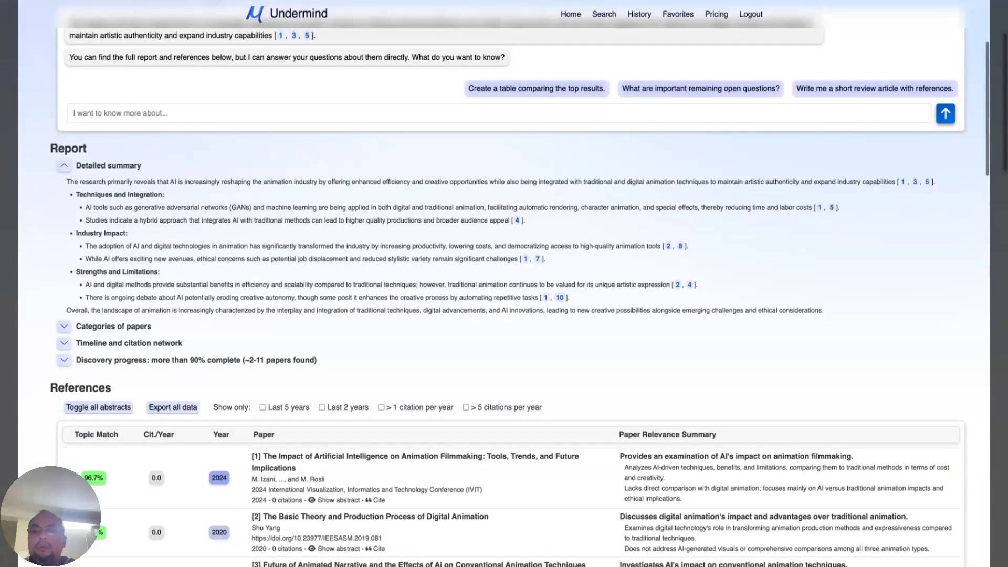
scroll(504, 284, down, 5)
scroll(203, 229, down, 2)
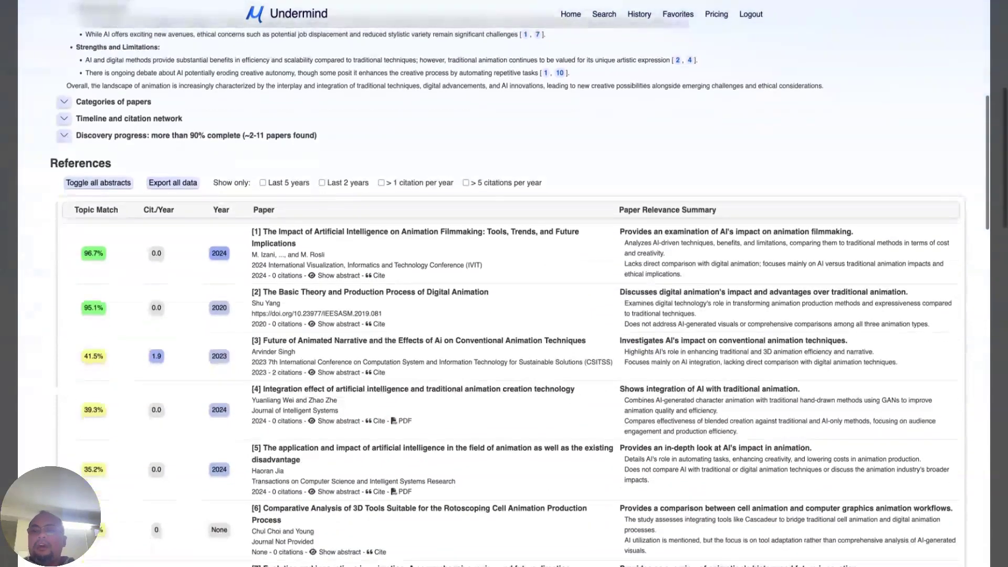
scroll(192, 265, down, 1)
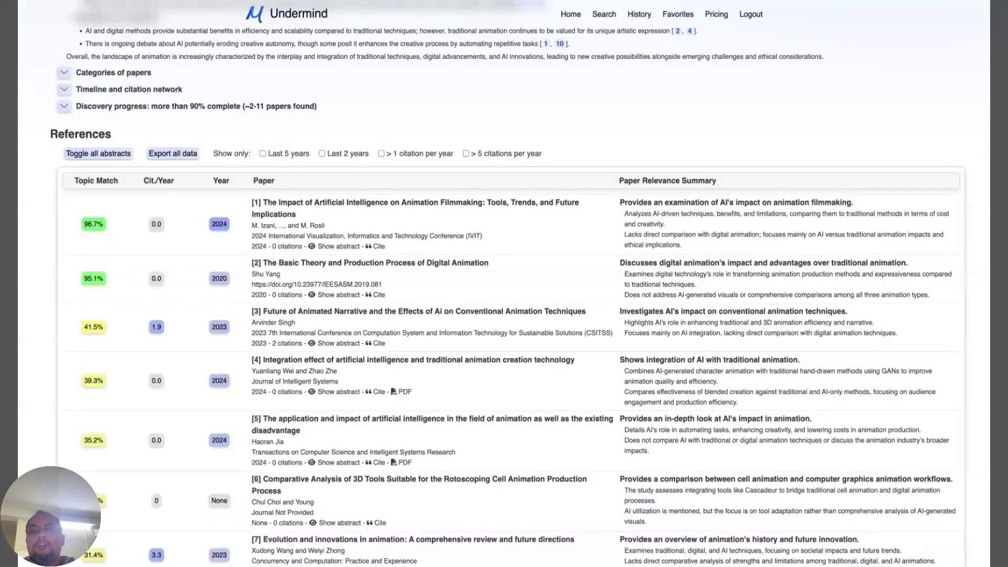
scroll(111, 251, down, 1)
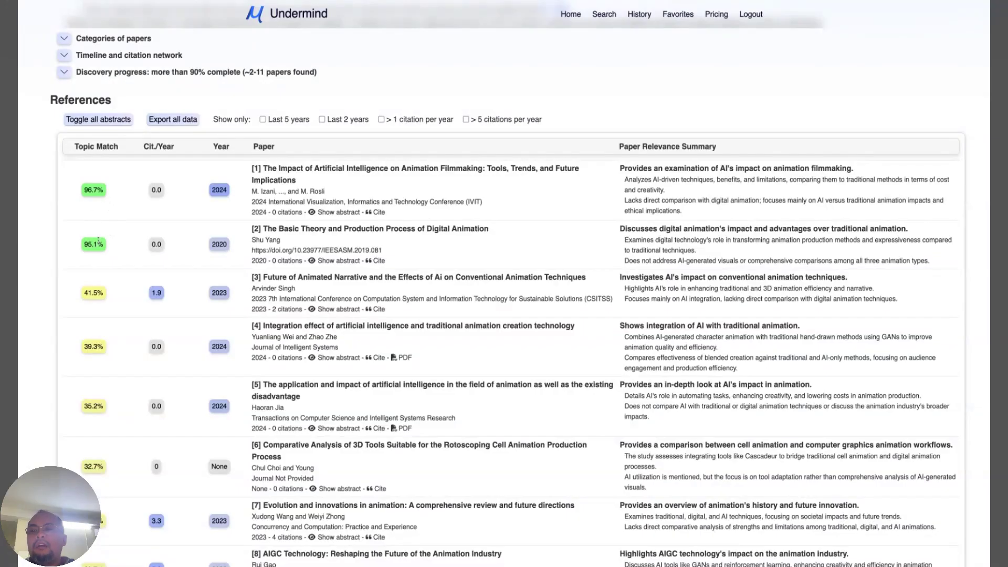
scroll(116, 299, down, 1)
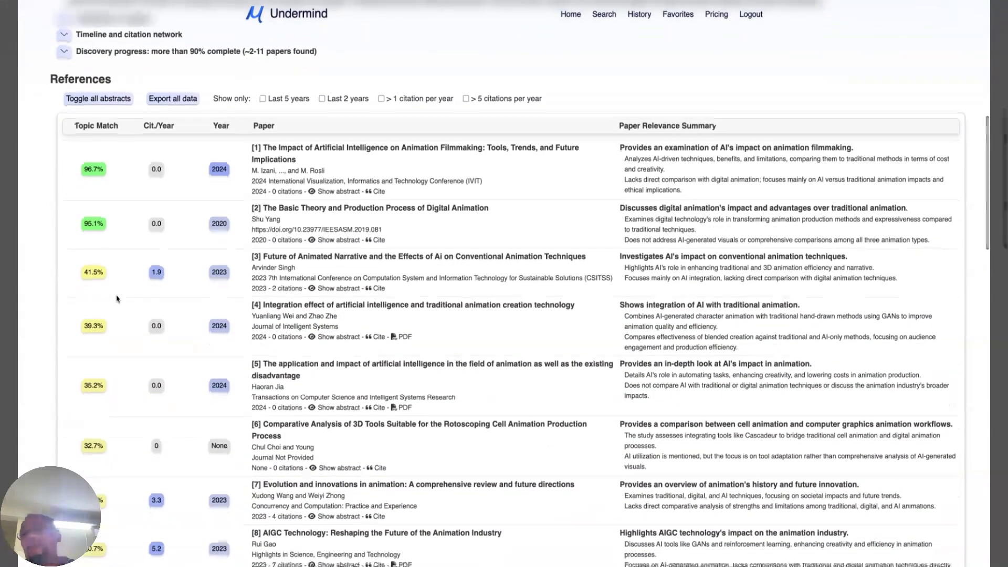
scroll(116, 295, down, 3)
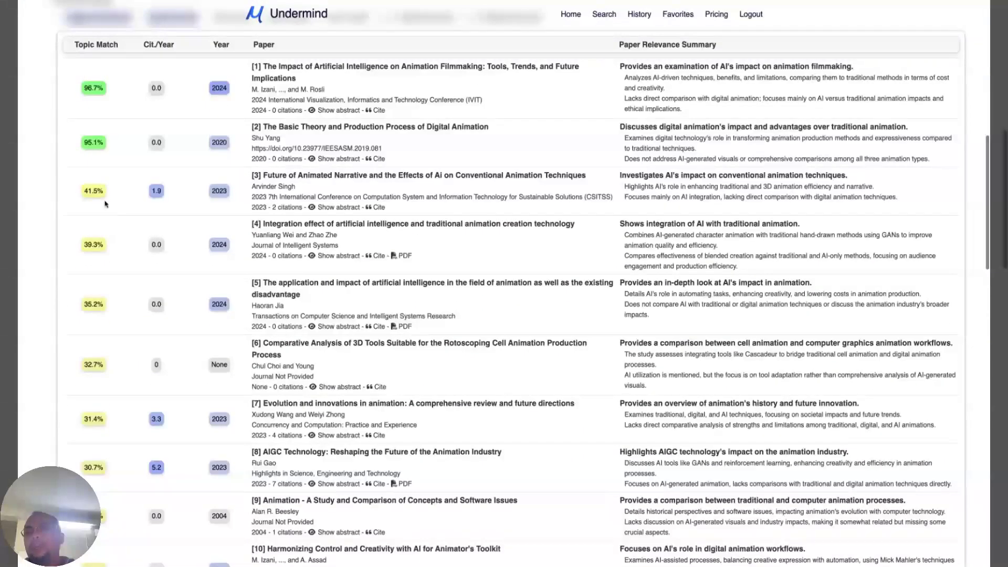
scroll(118, 256, up, 3)
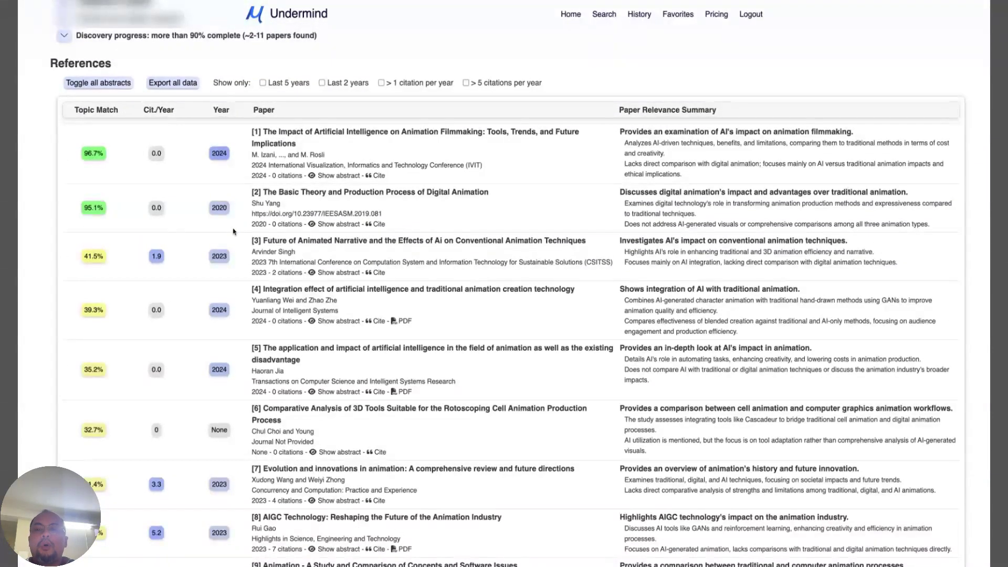
scroll(310, 235, up, 1)
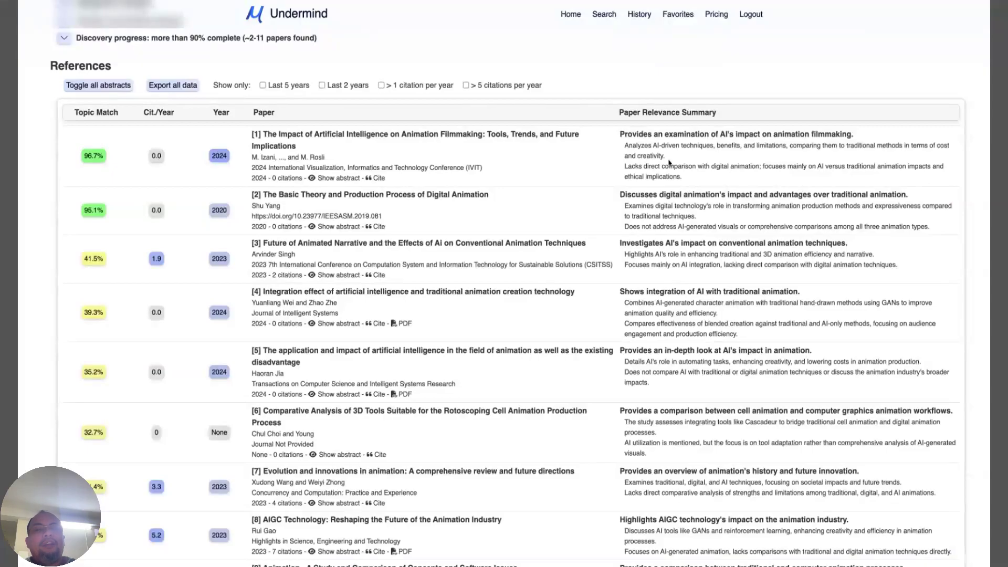
scroll(673, 157, down, 1)
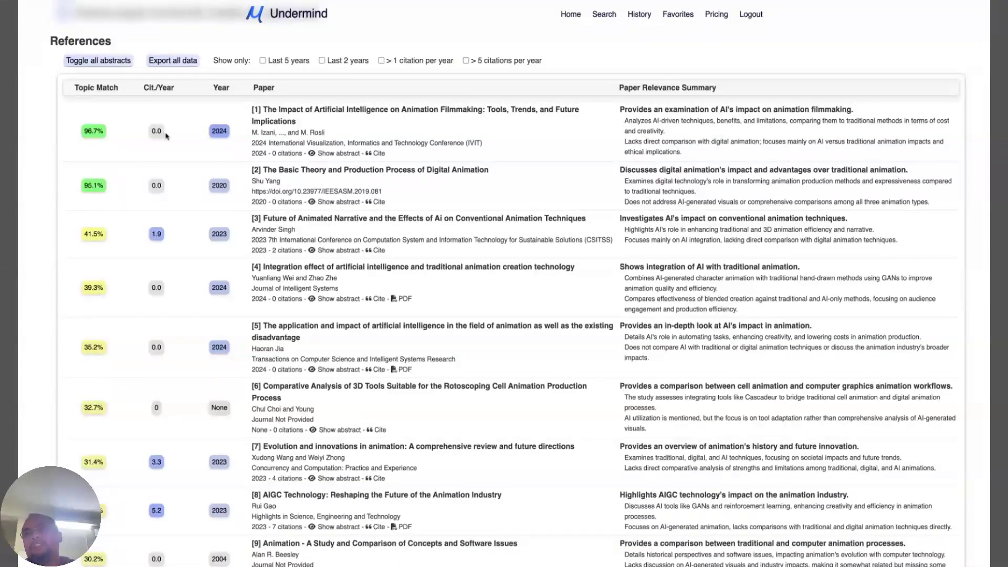
scroll(174, 265, down, 3)
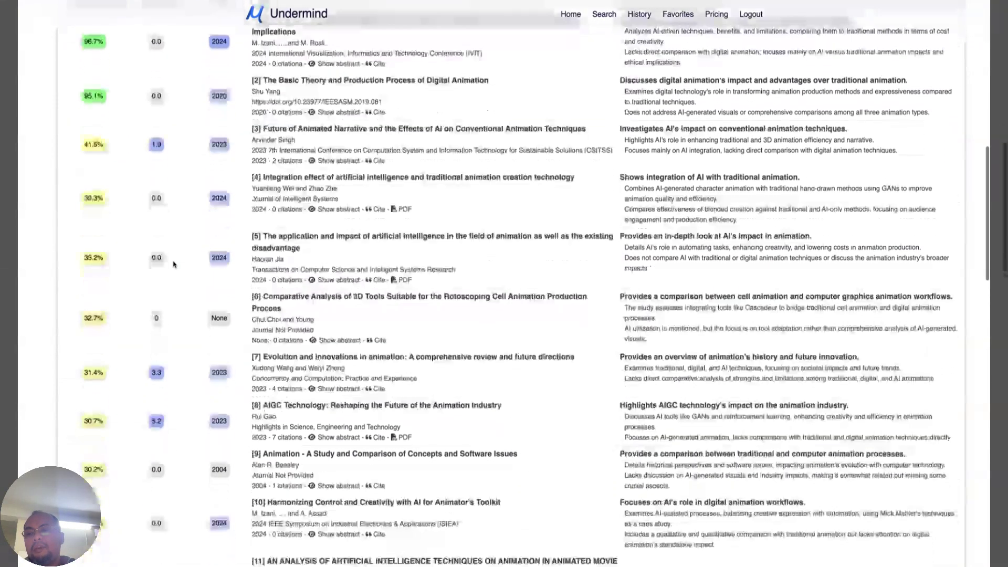
scroll(184, 352, down, 1)
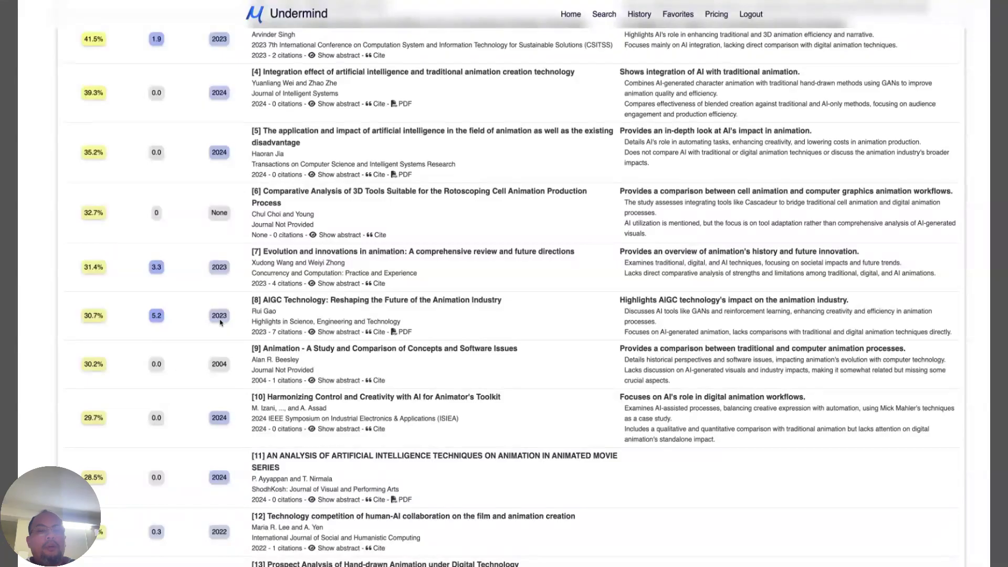
scroll(158, 324, up, 8)
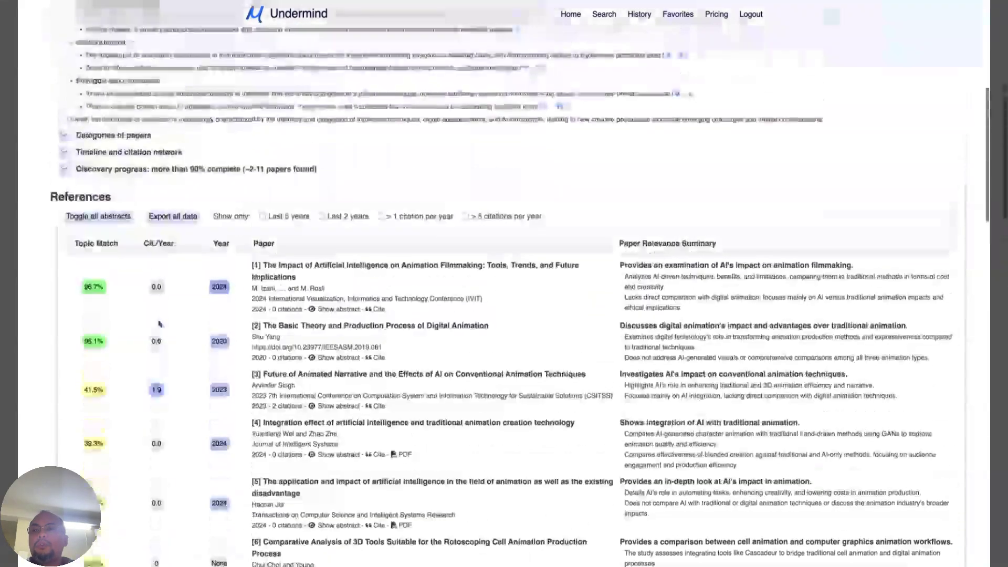
scroll(156, 315, down, 2)
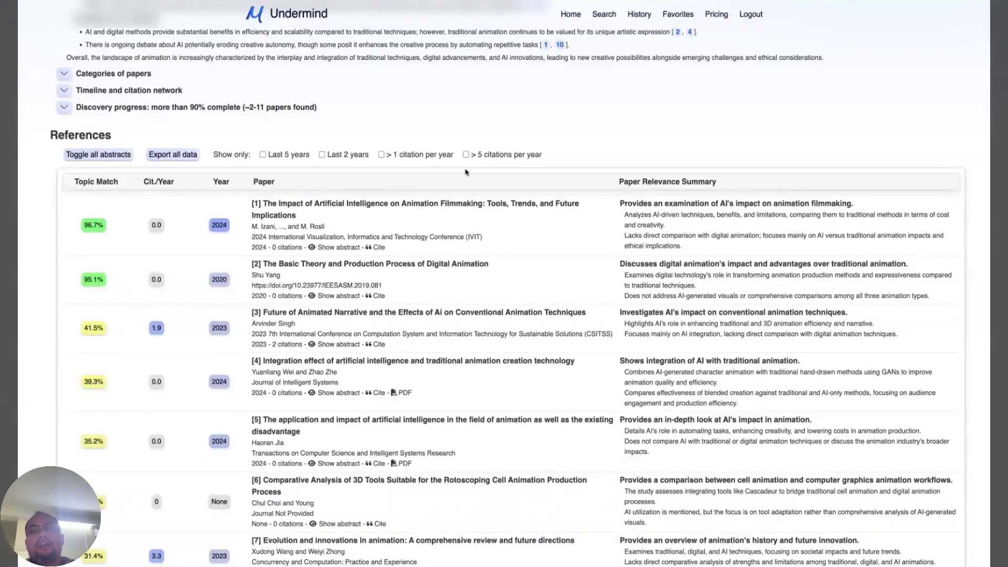
click(465, 155)
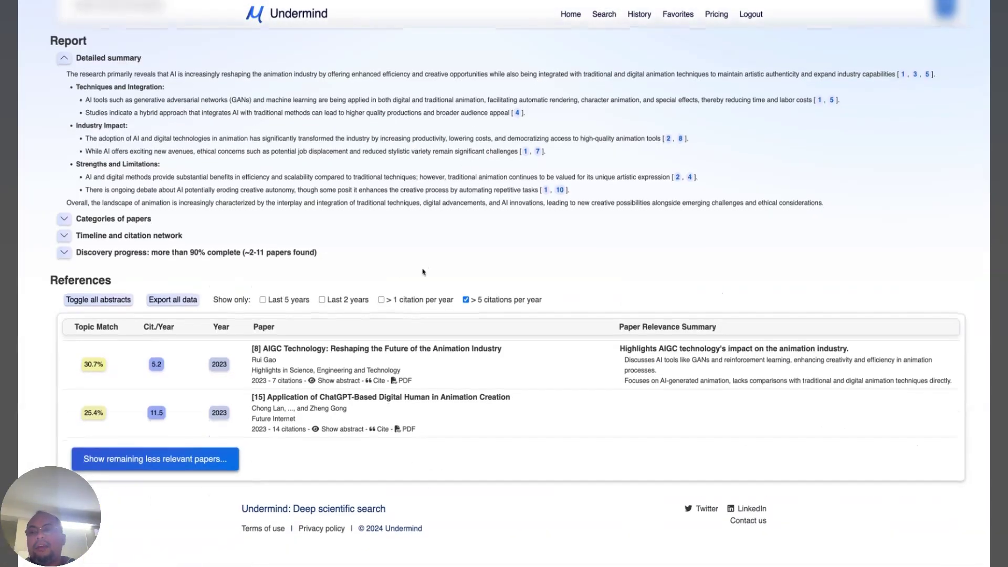
click(465, 303)
scroll(467, 306, down, 3)
scroll(467, 305, down, 8)
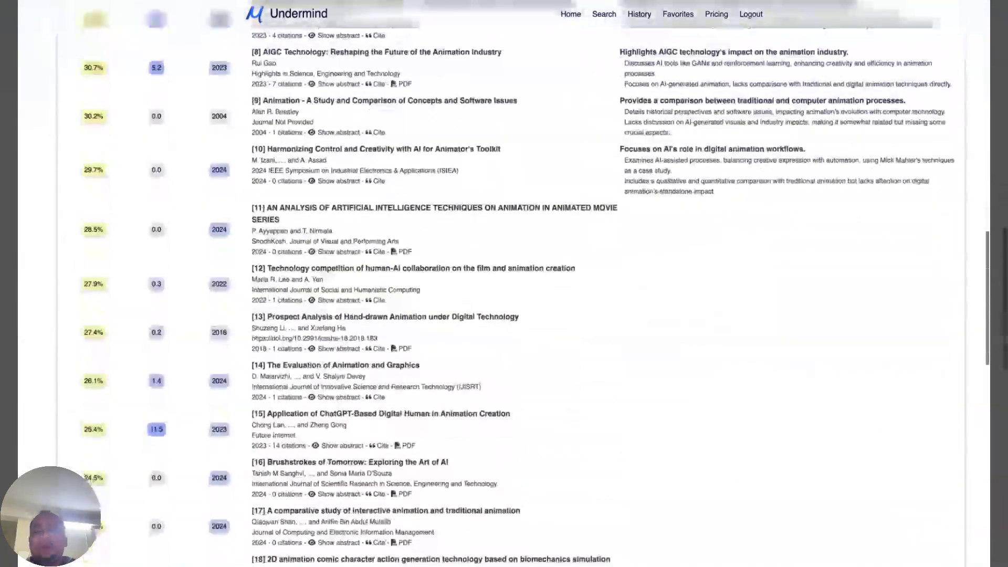
key(Home)
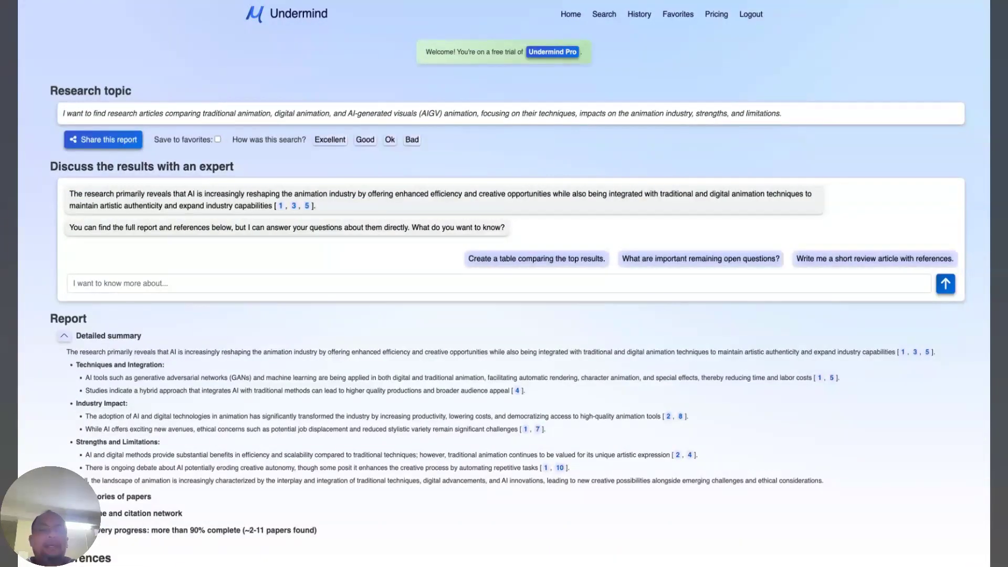
scroll(504, 284, down, 5)
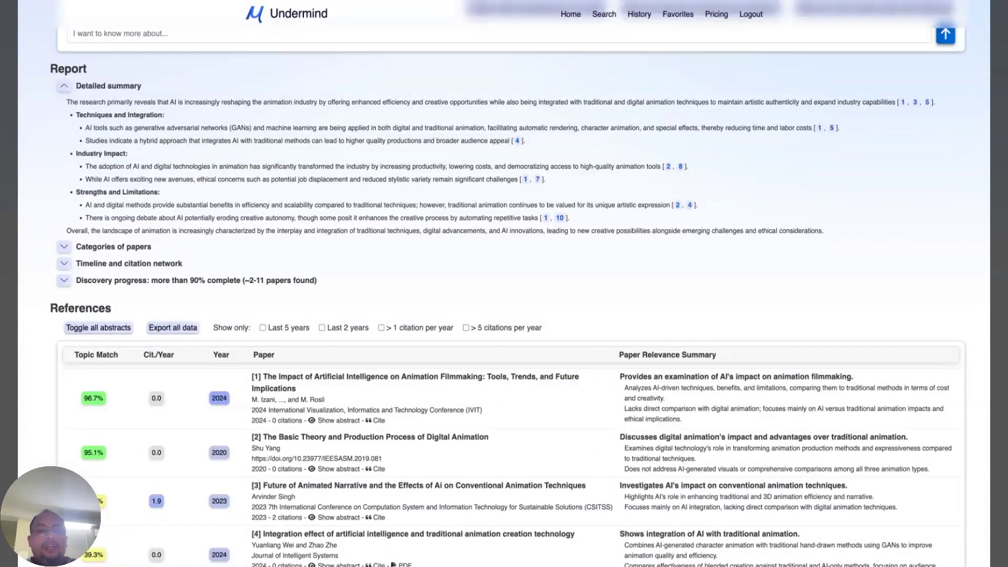
scroll(504, 283, down, 3)
scroll(504, 283, up, 6)
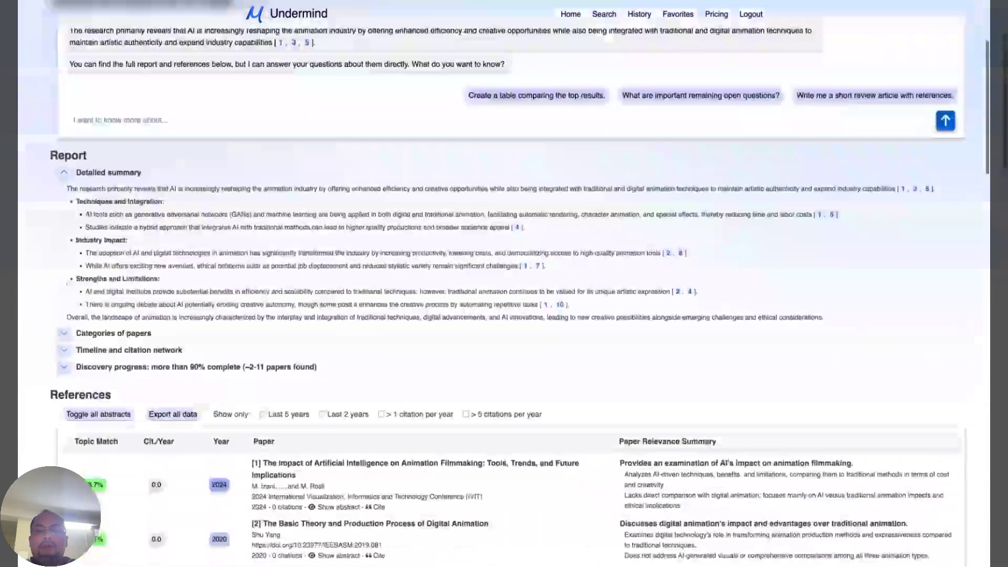